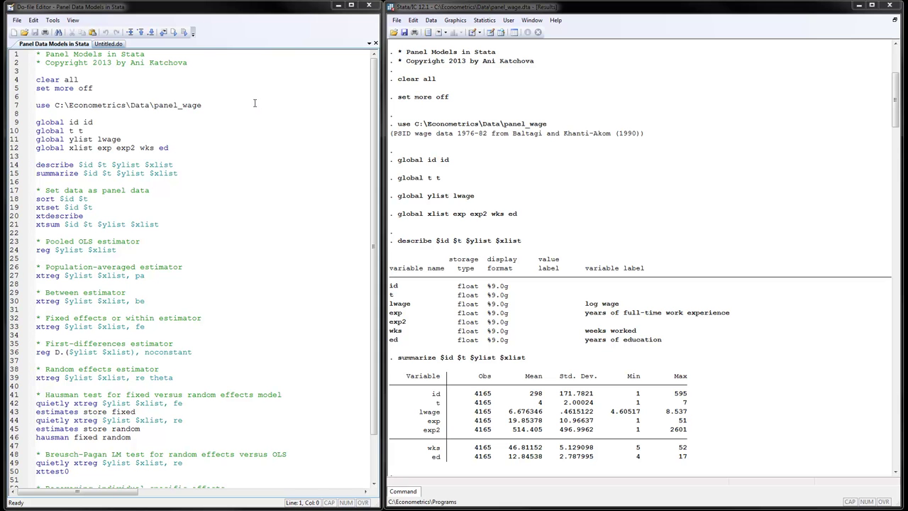
- Highlight the data folder path in the use command, examine the panel_wage dataset's columns in the Data Editor, and close it
left_click_drag(205, 105, 55, 104)
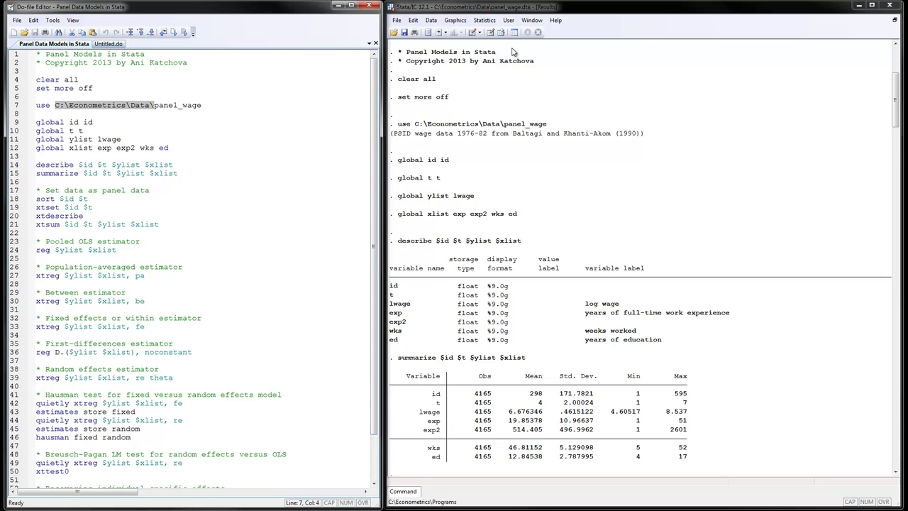
left_click(496, 34)
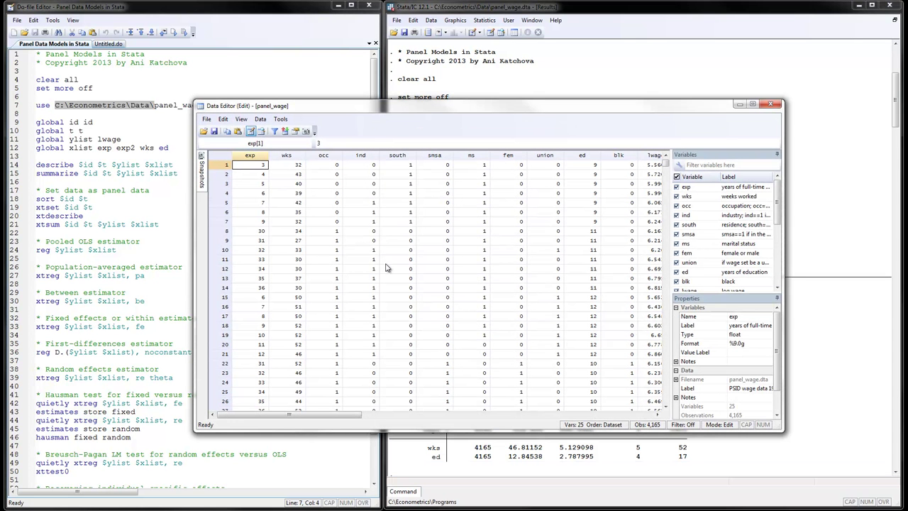
left_click_drag(343, 421, 418, 419)
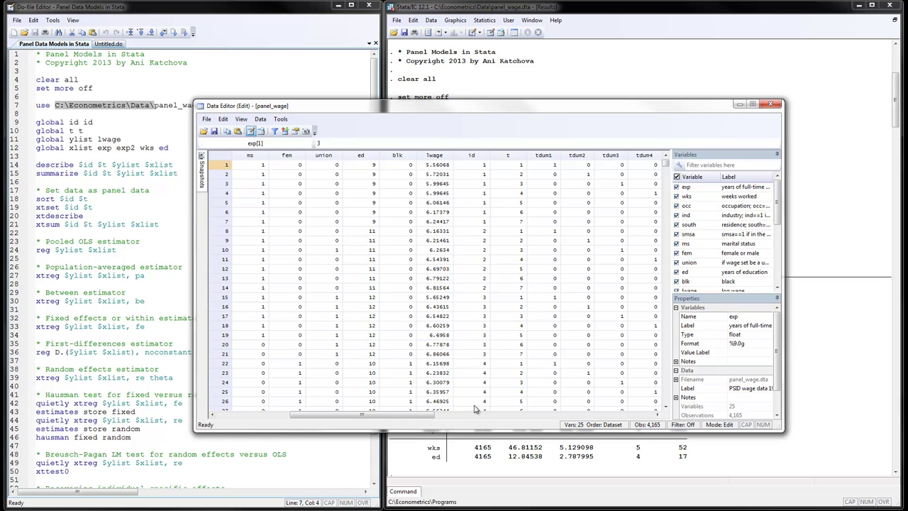
left_click_drag(425, 415, 375, 412)
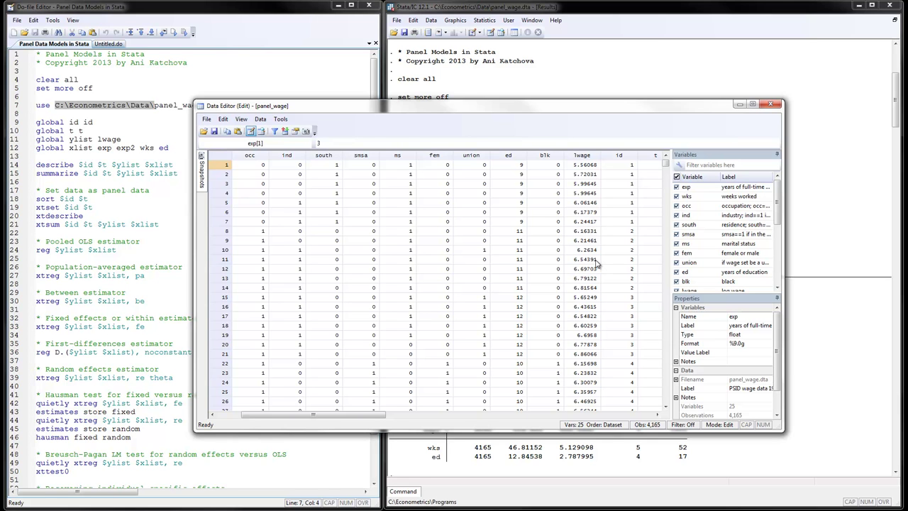
left_click_drag(384, 418, 358, 422)
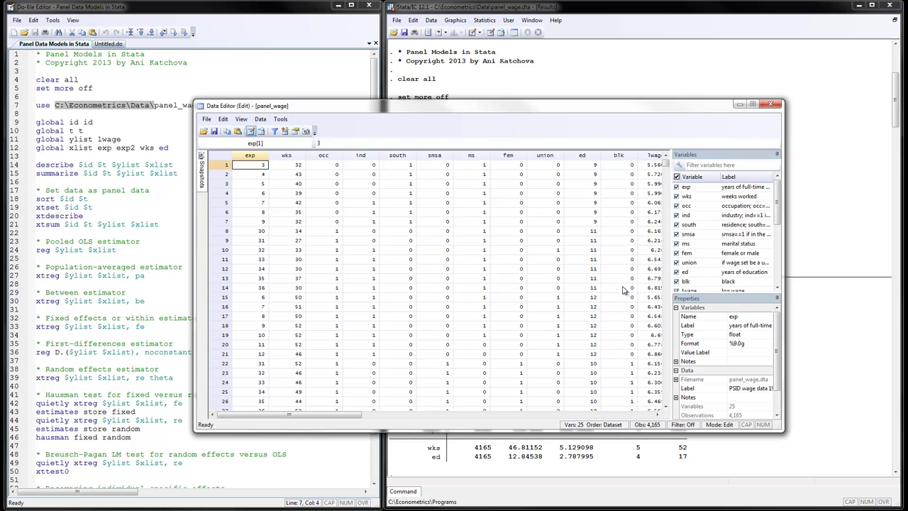
left_click(772, 106)
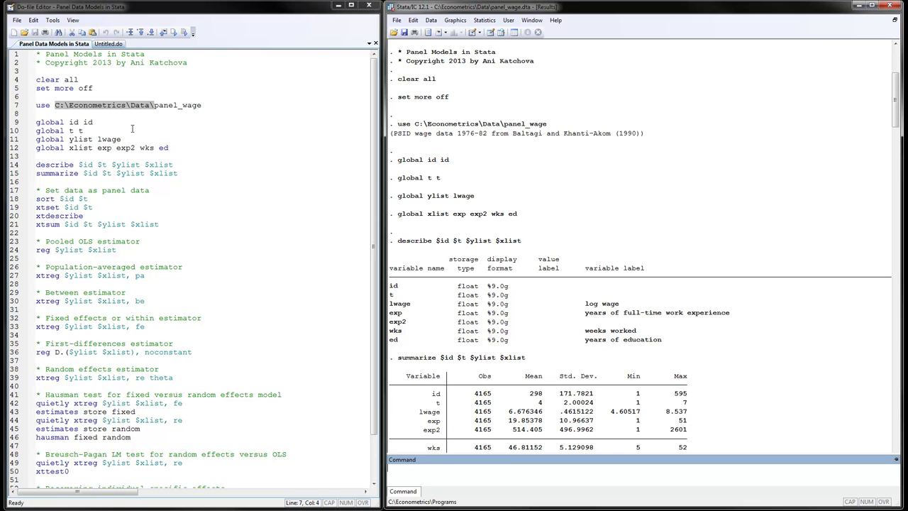
- Review the global definitions of id, t, ylist and xlist, the panel_wage file path, and the describe command in the do-file
left_click_drag(69, 122, 171, 148)
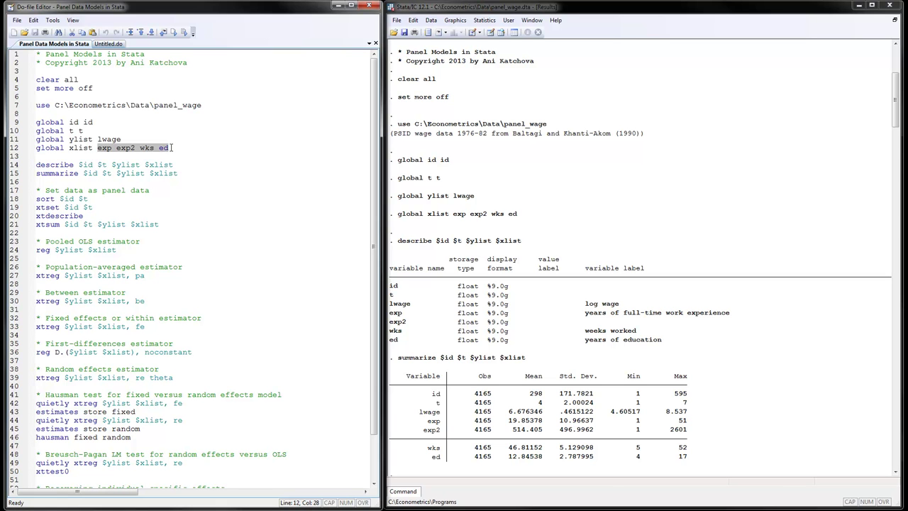
left_click(84, 122)
left_click_drag(83, 122, 95, 122)
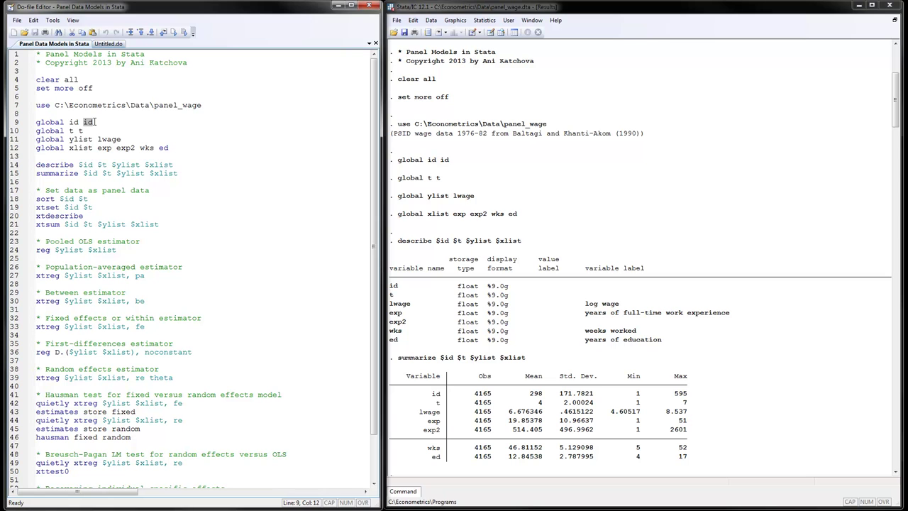
left_click(80, 130)
left_click(99, 139)
left_click_drag(99, 139, 175, 156)
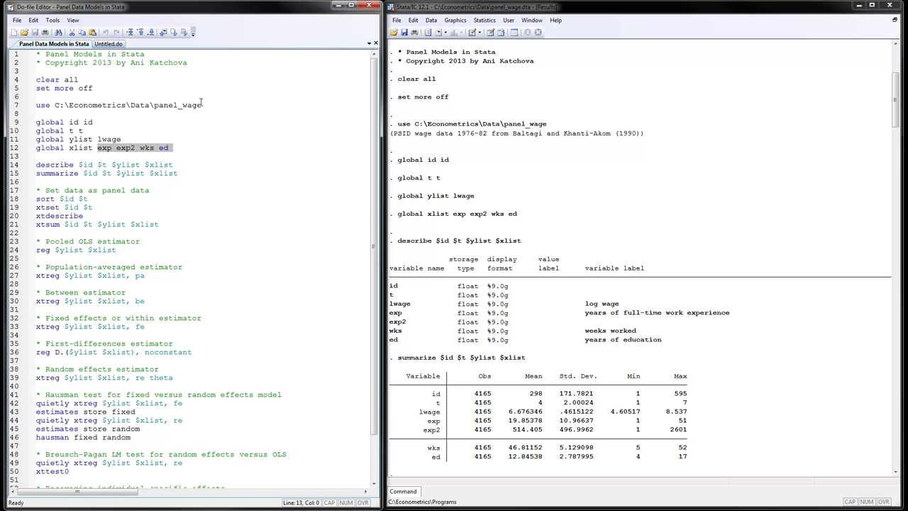
left_click_drag(203, 105, 57, 105)
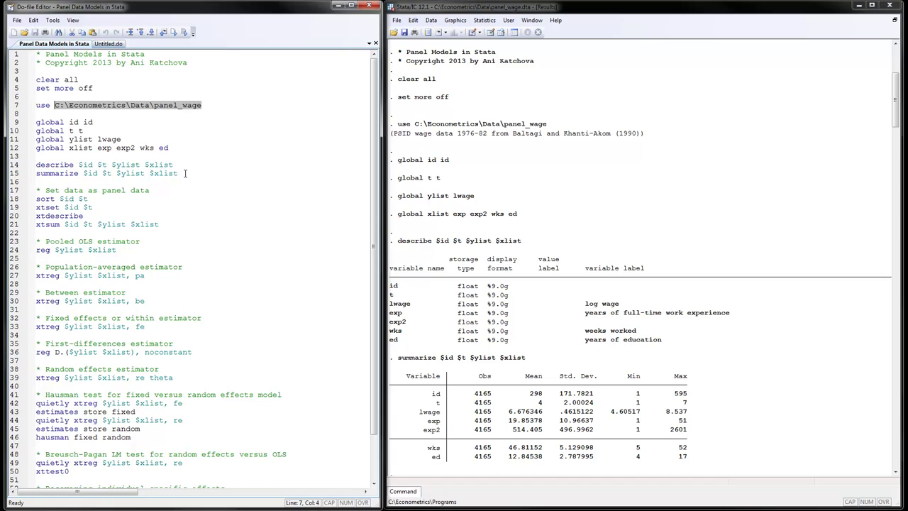
left_click(89, 165)
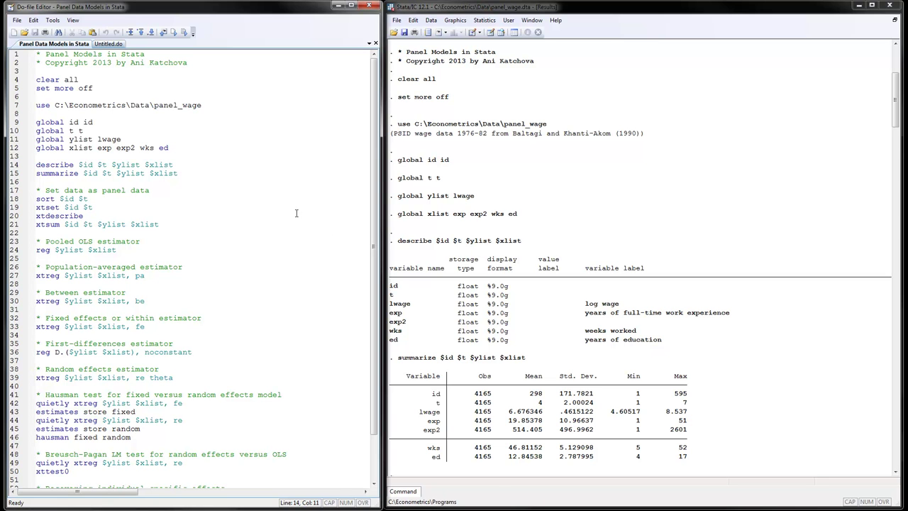
- Examine the sort, xtset, xtdescribe and xtsum commands alongside their panel setup and overall, between and within summary output
left_click_drag(897, 122, 897, 162)
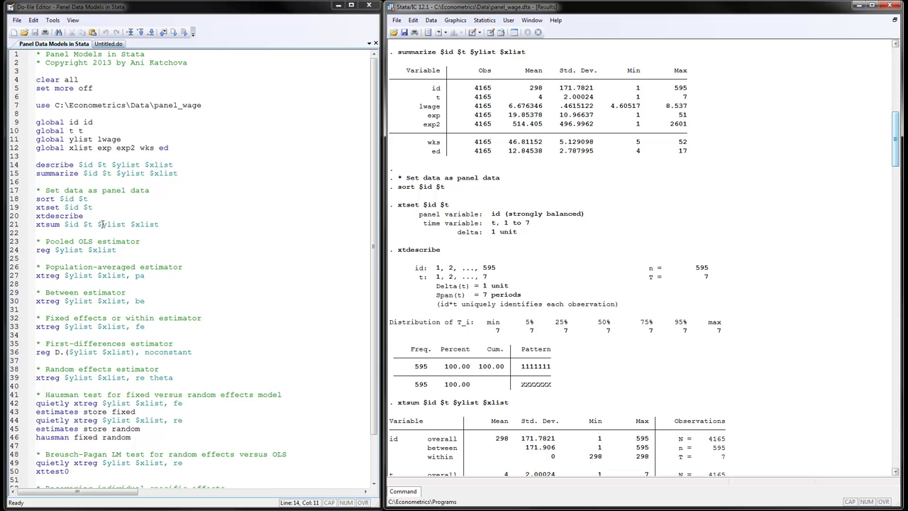
left_click_drag(59, 199, 89, 199)
left_click(60, 207)
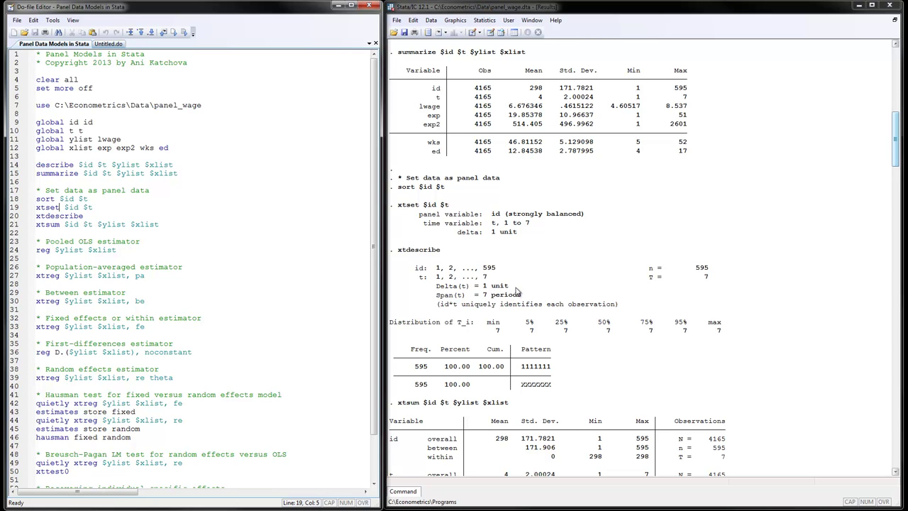
double_click(892, 168)
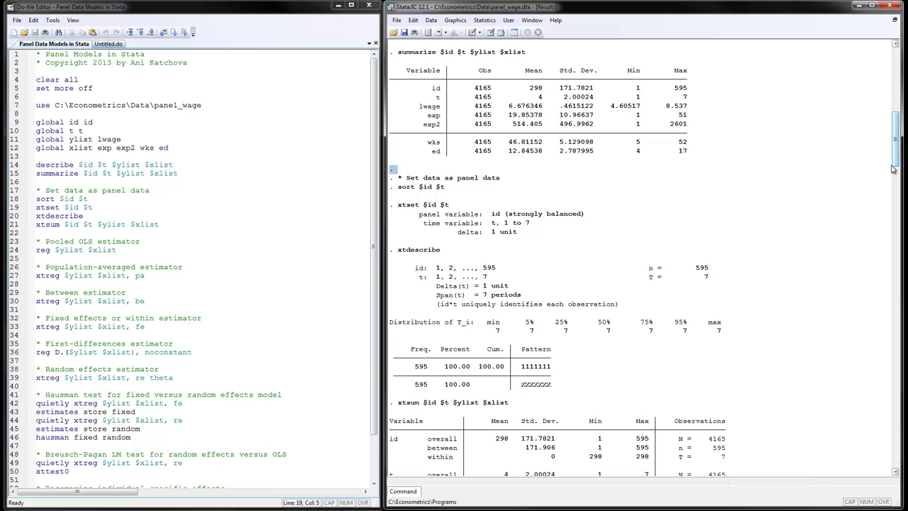
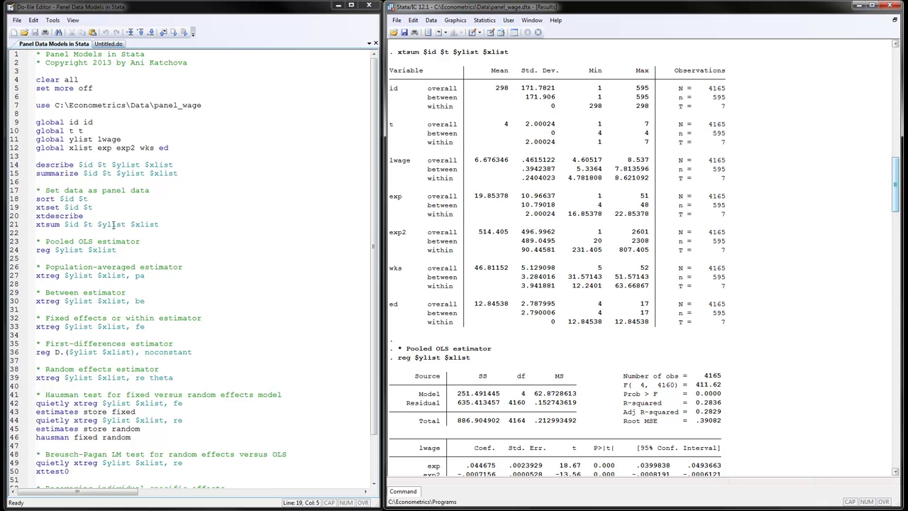
left_click_drag(160, 224, 65, 225)
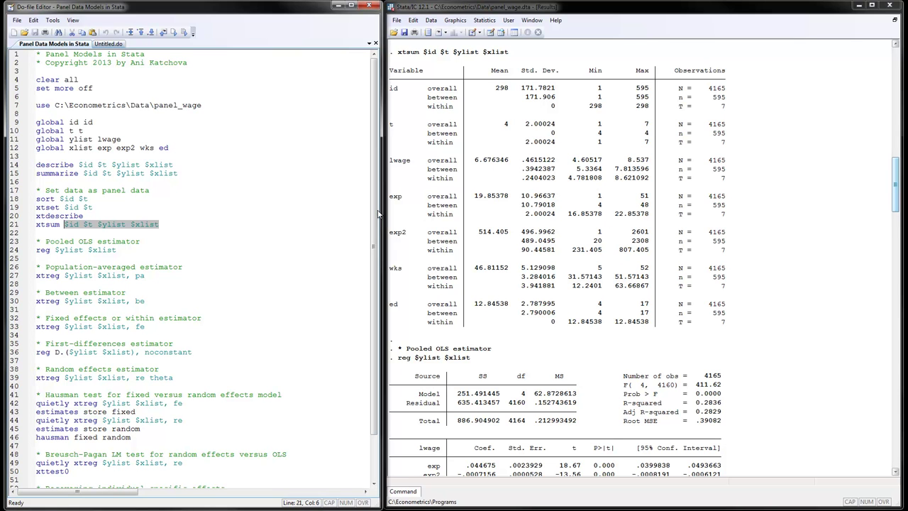
- Examine the pooled OLS command reg $ylist $xlist and its regression results
left_click_drag(378, 215, 381, 249)
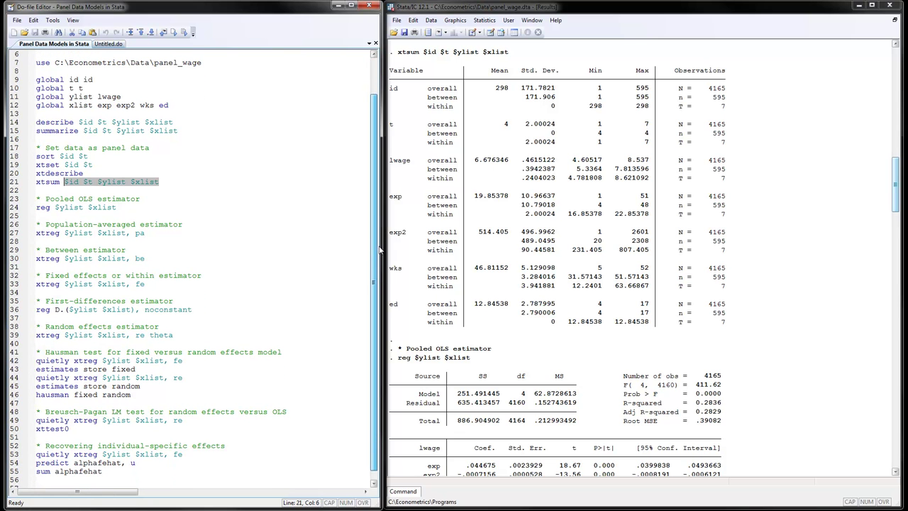
left_click(166, 207)
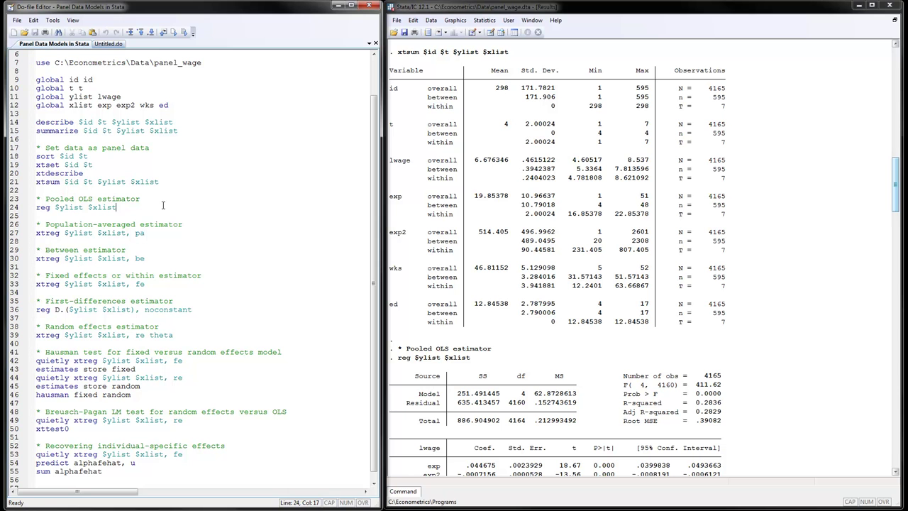
left_click_drag(895, 173, 901, 213)
key("Home")
key("Right")
key("Right")
key("Right")
key("shift+Home")
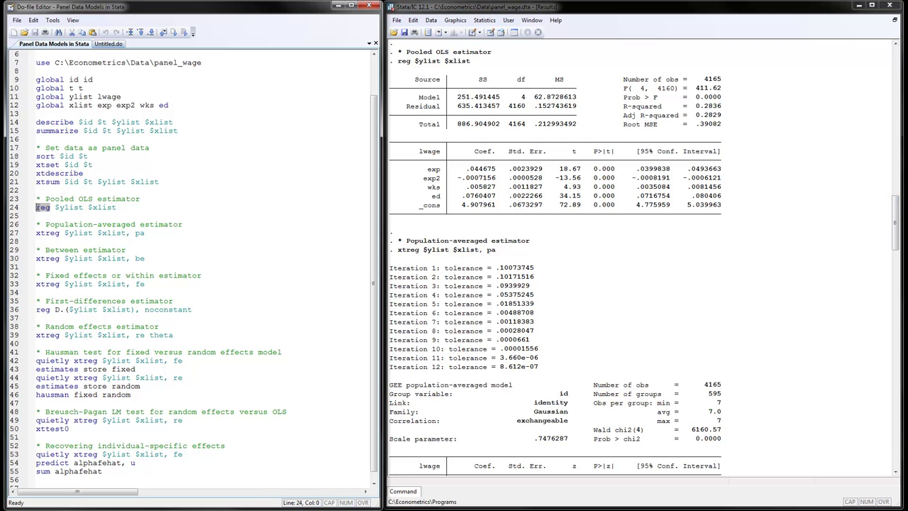
left_click(67, 208)
left_click(103, 207)
- Examine the regression results of the population-averaged estimator and the between estimator
left_click_drag(897, 237, 897, 261)
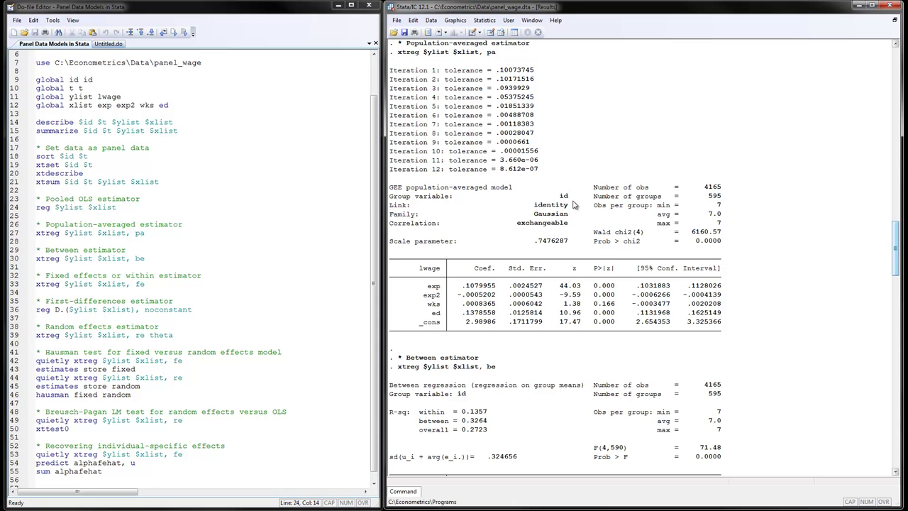
left_click_drag(897, 255, 906, 293)
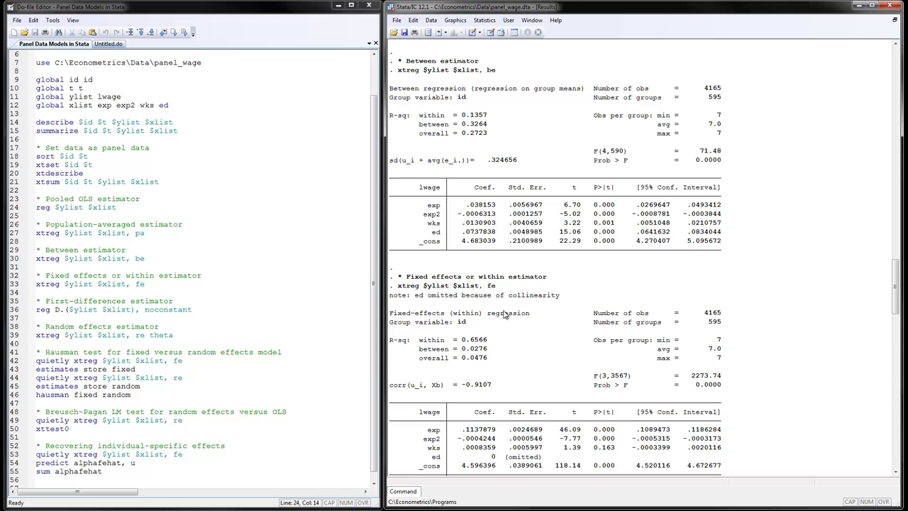
- Examine the fixed-effects and first-differences results, highlighting the fixed-effects row for ed and the D. operator in the first-differences command
left_click_drag(897, 286, 896, 313)
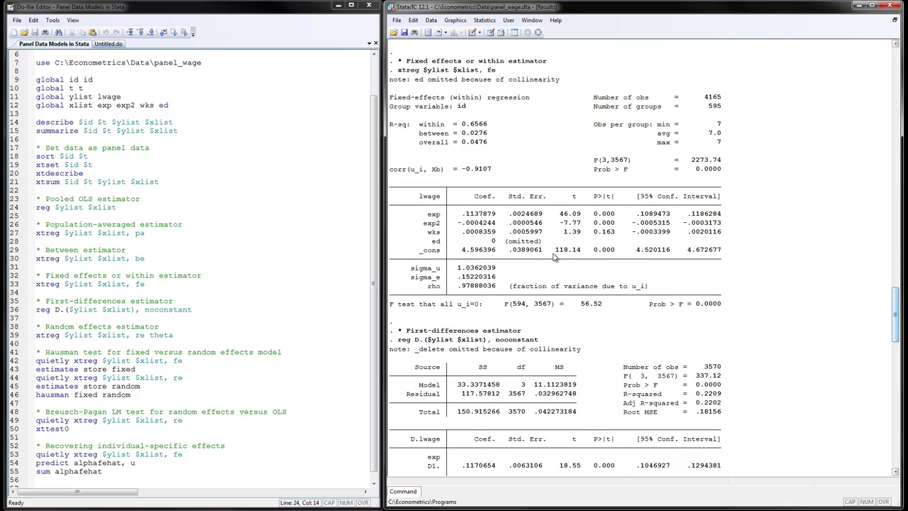
left_click_drag(429, 238, 546, 246)
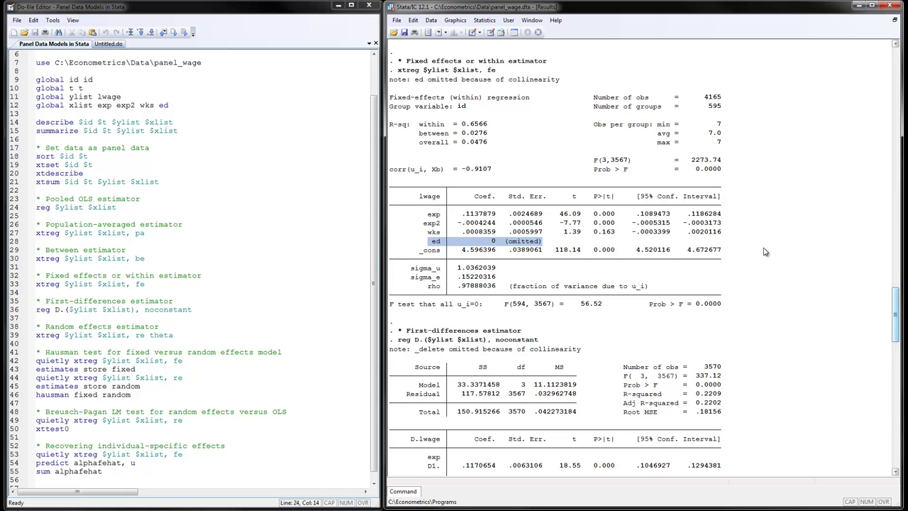
left_click_drag(897, 295, 897, 332)
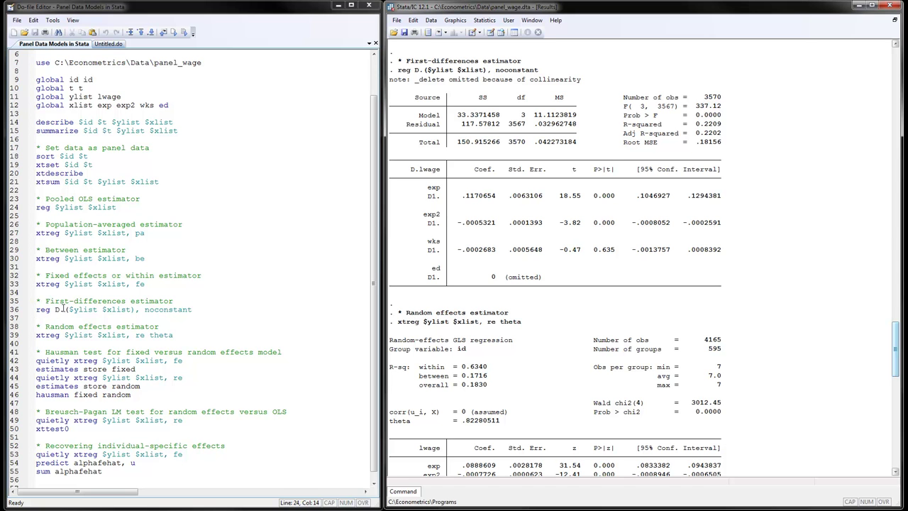
left_click_drag(65, 309, 55, 309)
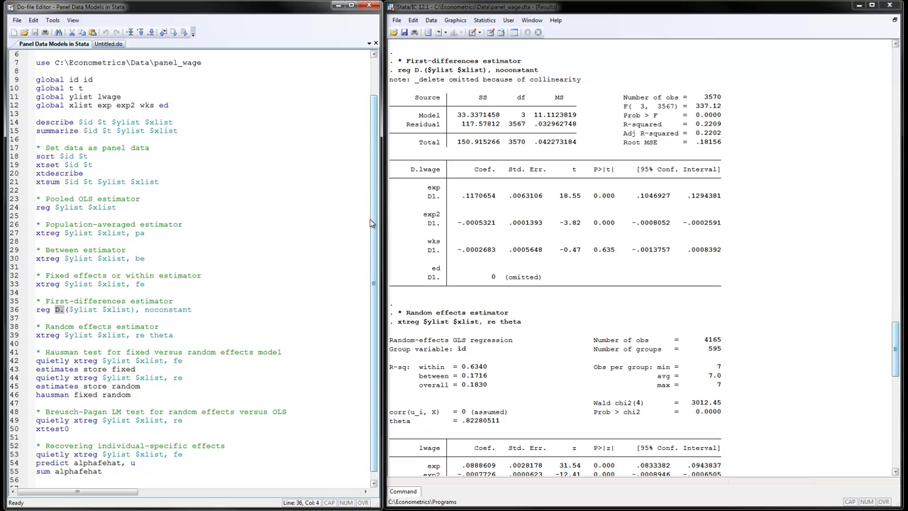
- Examine the random effects command with its theta option, highlighting the rho value and the exp coefficient in its results
left_click_drag(374, 223, 376, 249)
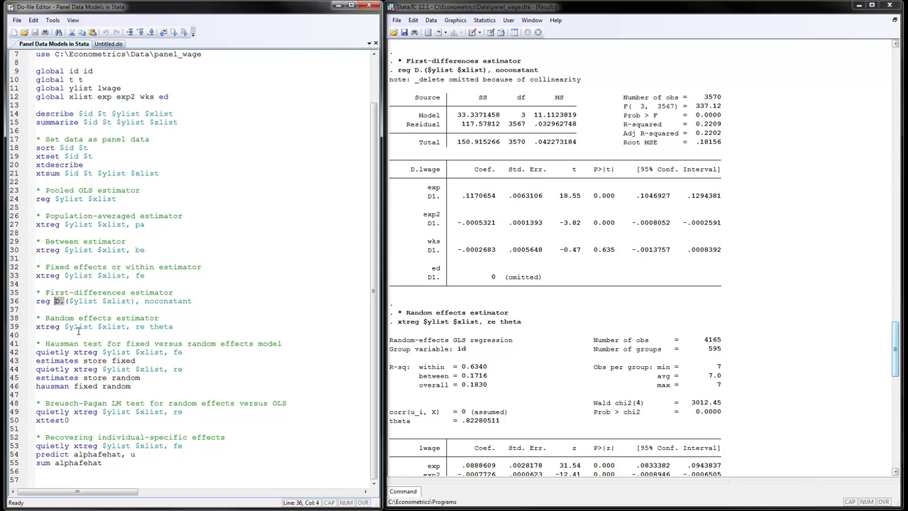
left_click(145, 328)
left_click_drag(173, 328, 150, 327)
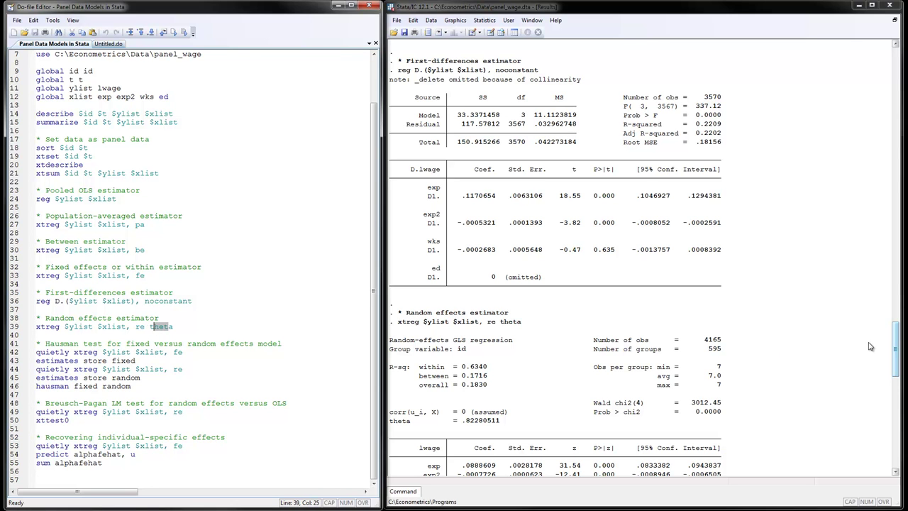
left_click_drag(897, 342, 896, 370)
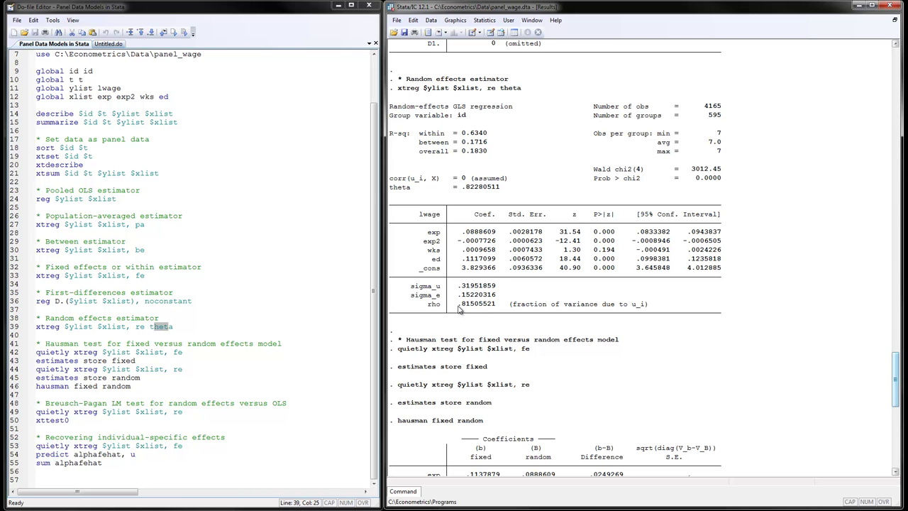
left_click_drag(458, 304, 494, 313)
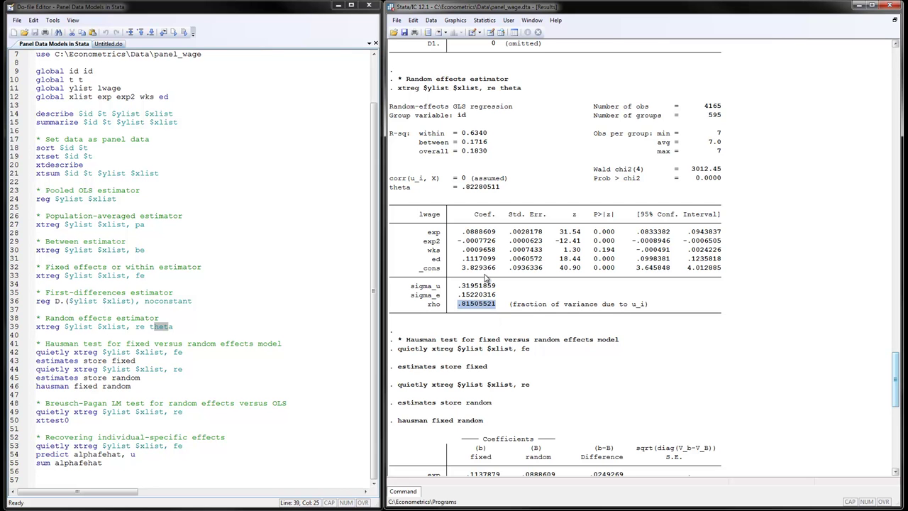
left_click_drag(462, 235, 499, 238)
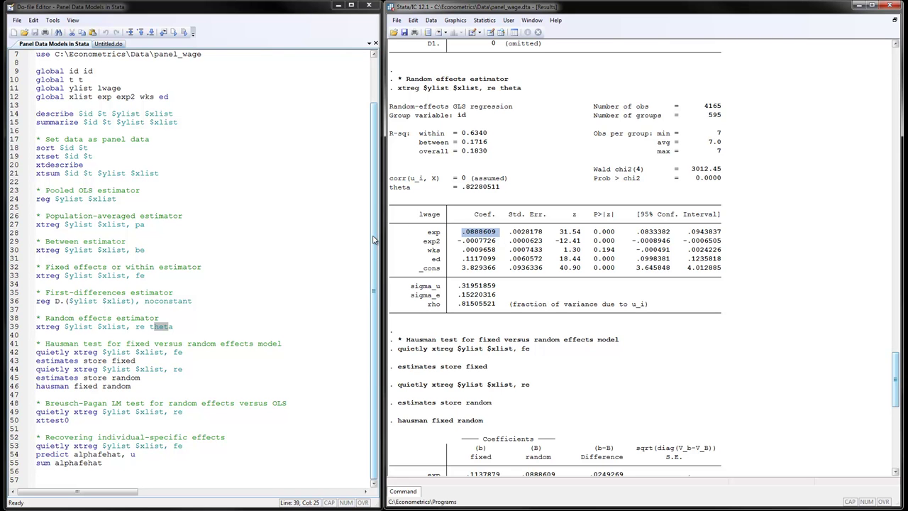
- Review the Hausman test commands that store the fixed and random estimates, and examine the test's output
left_click(256, 363)
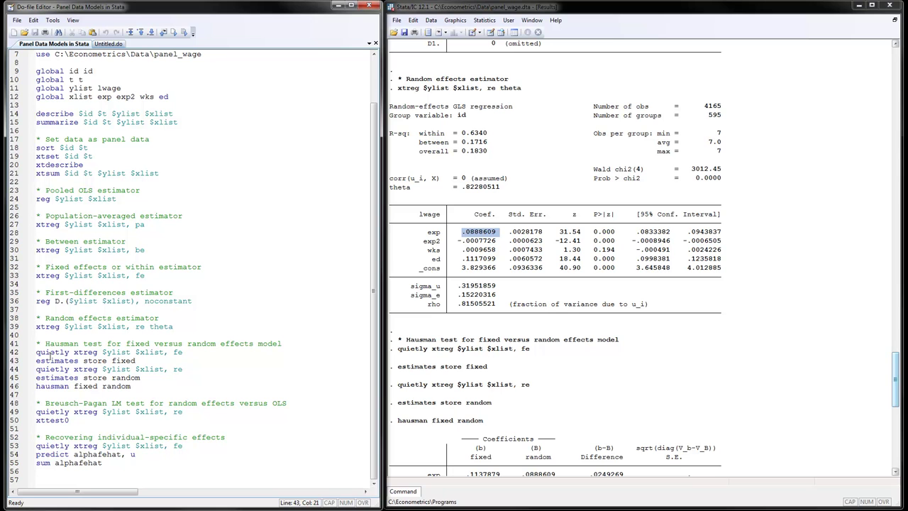
left_click_drag(74, 353, 186, 352)
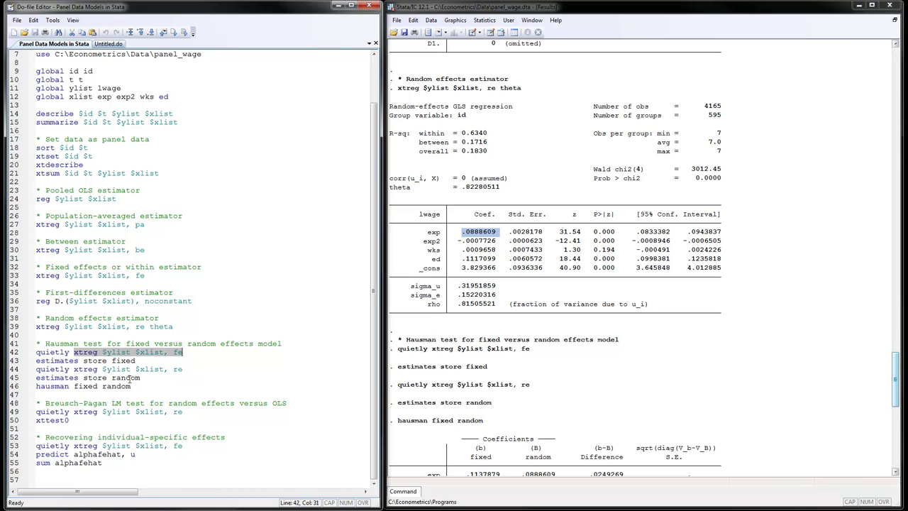
left_click_drag(135, 360, 114, 361)
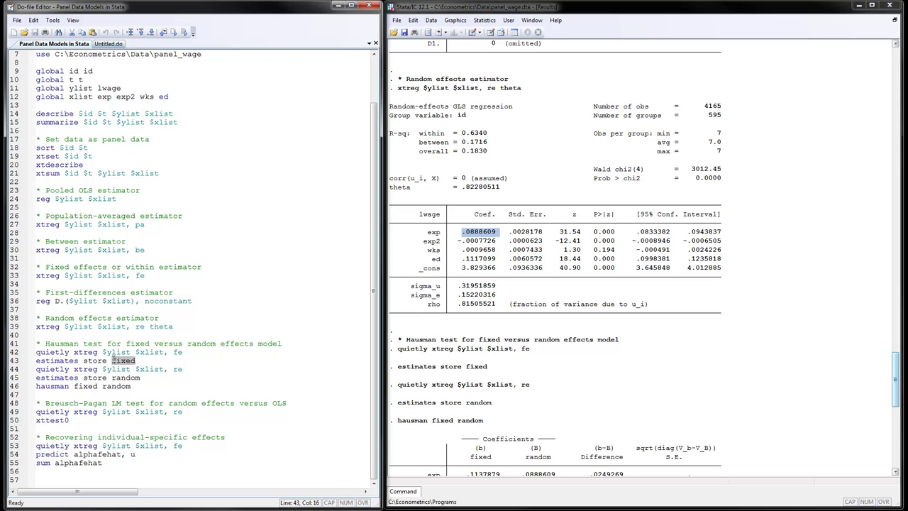
left_click(63, 369)
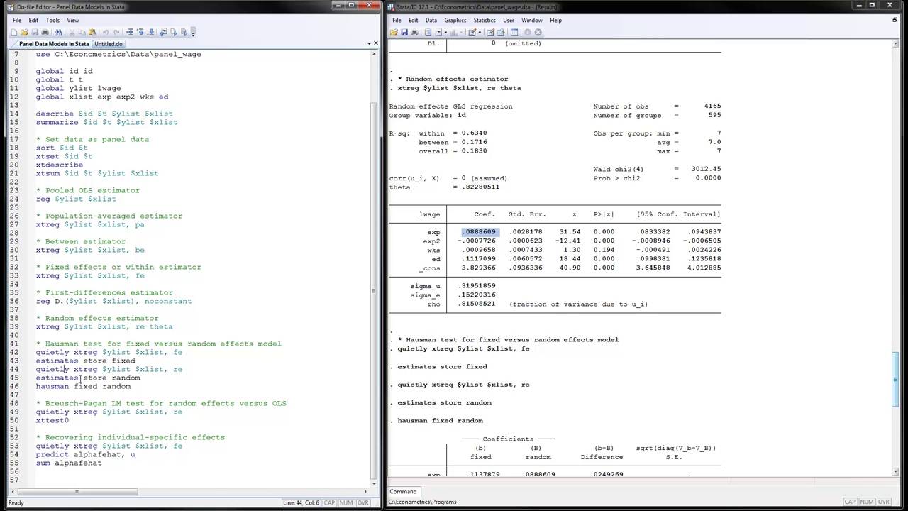
left_click_drag(112, 378, 141, 378)
left_click(55, 385)
left_click(74, 385)
left_click_drag(896, 356, 895, 393)
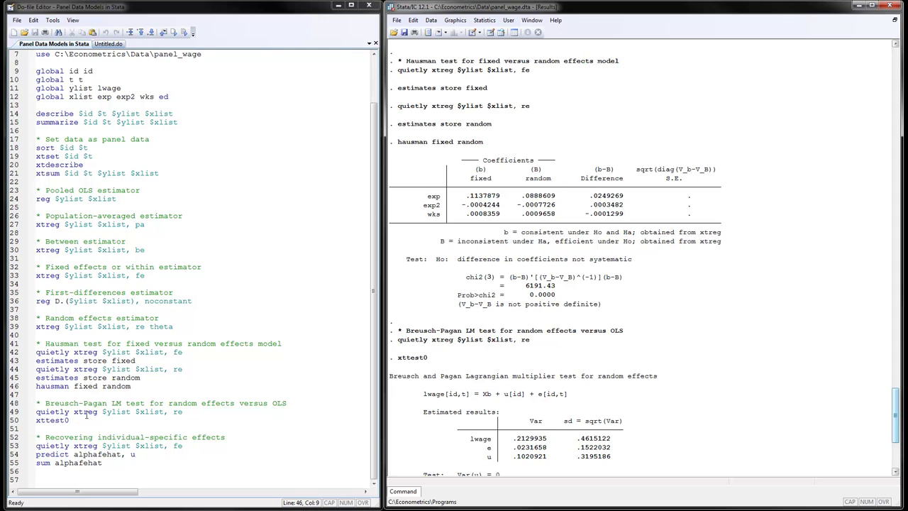
- Highlight the xttest0 command of the Breusch-Pagan LM test and examine the test's variance estimates and chibar2 result
left_click_drag(71, 420, 34, 420)
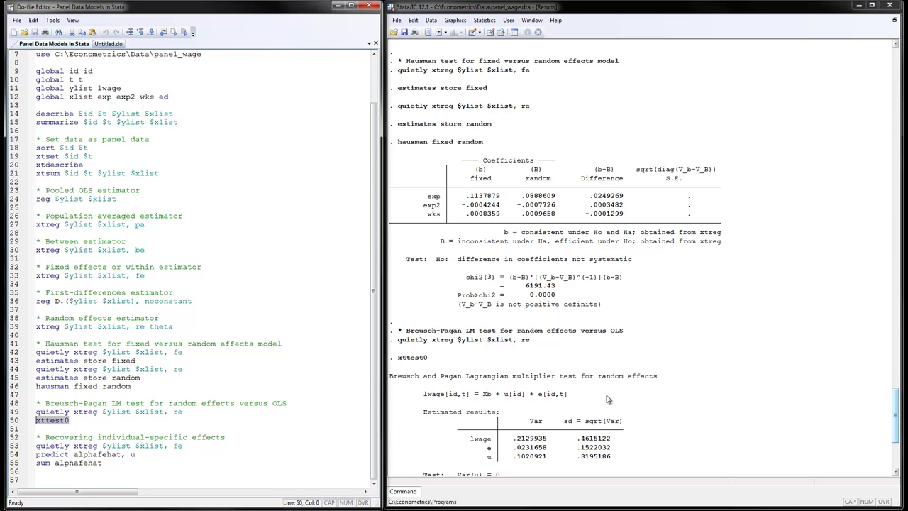
left_click_drag(898, 403, 898, 419)
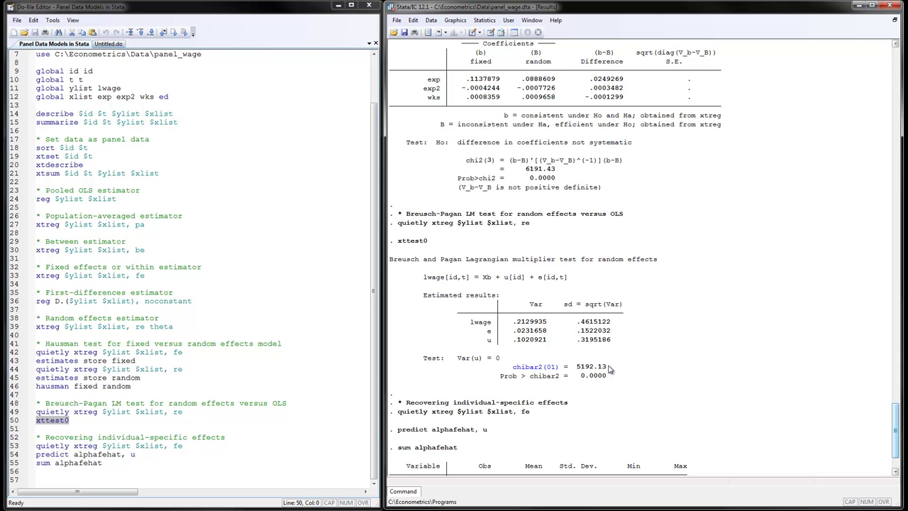
left_click(377, 361)
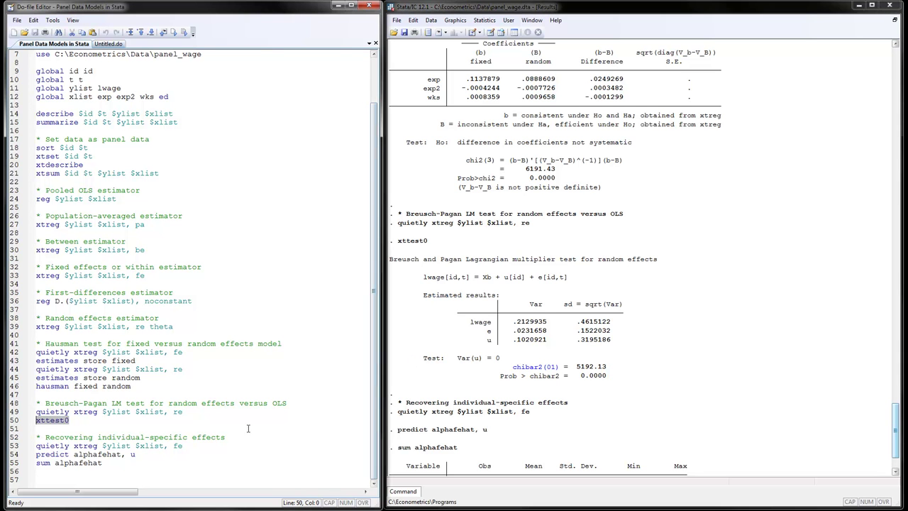
- Highlight alphafehat in the predict command, inspect the variable's values in the Data Editor, and examine its summary statistics
left_click(232, 445)
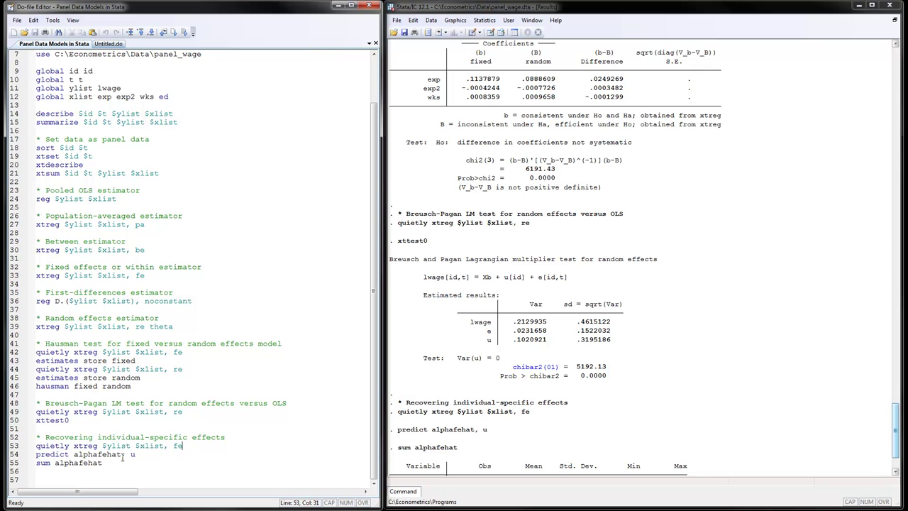
left_click_drag(135, 455, 75, 456)
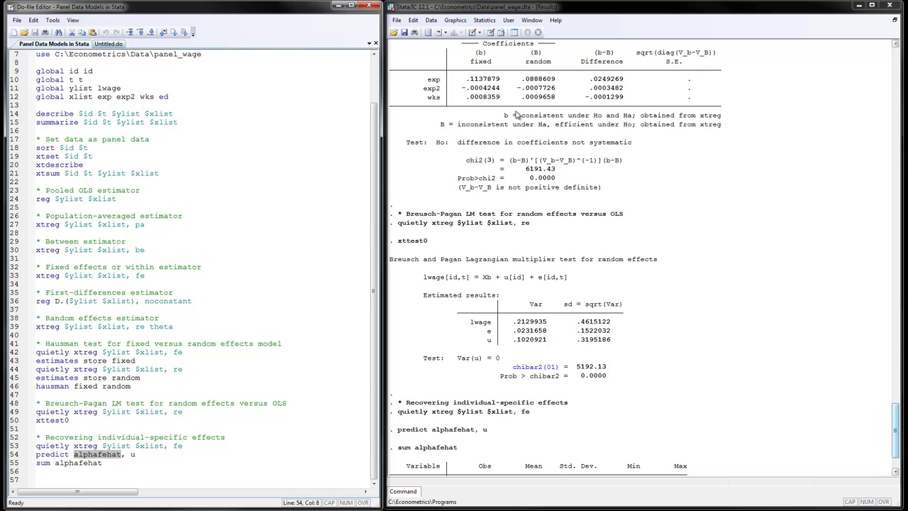
left_click(490, 34)
left_click_drag(314, 414, 535, 433)
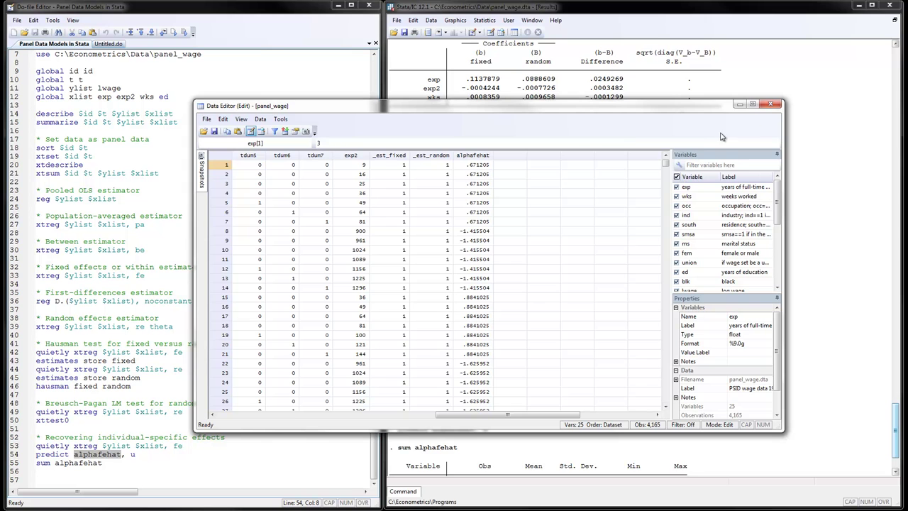
left_click(770, 105)
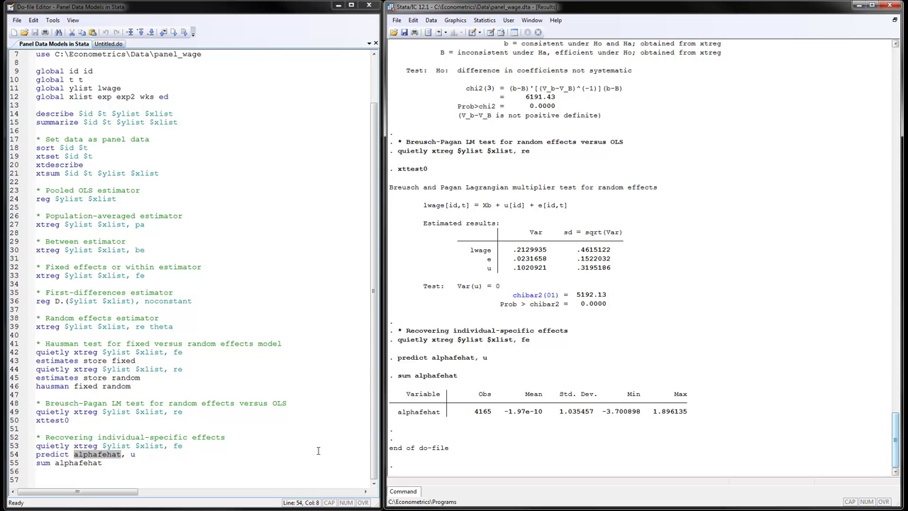
left_click(318, 449)
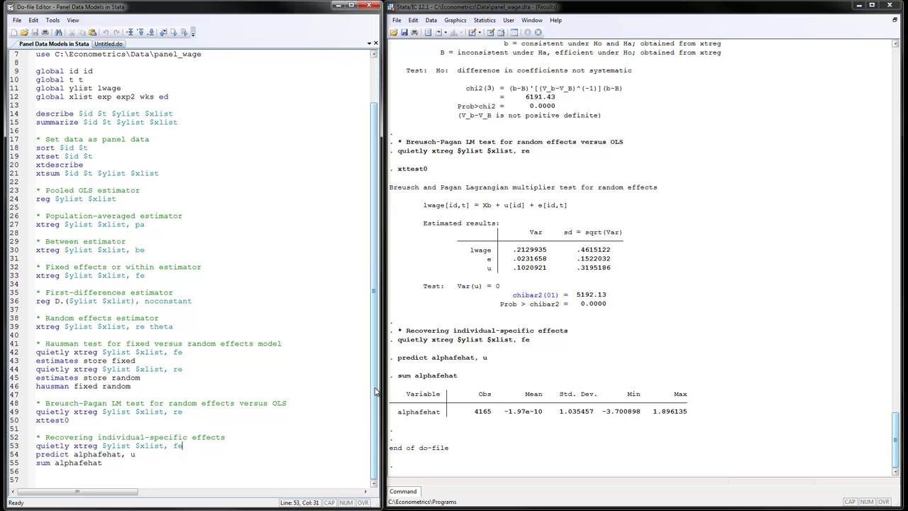
left_click_drag(376, 391, 375, 366)
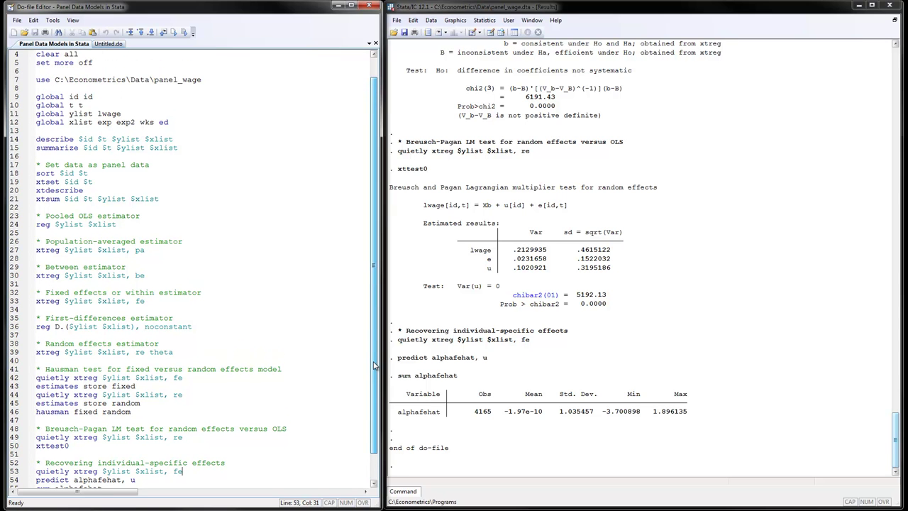